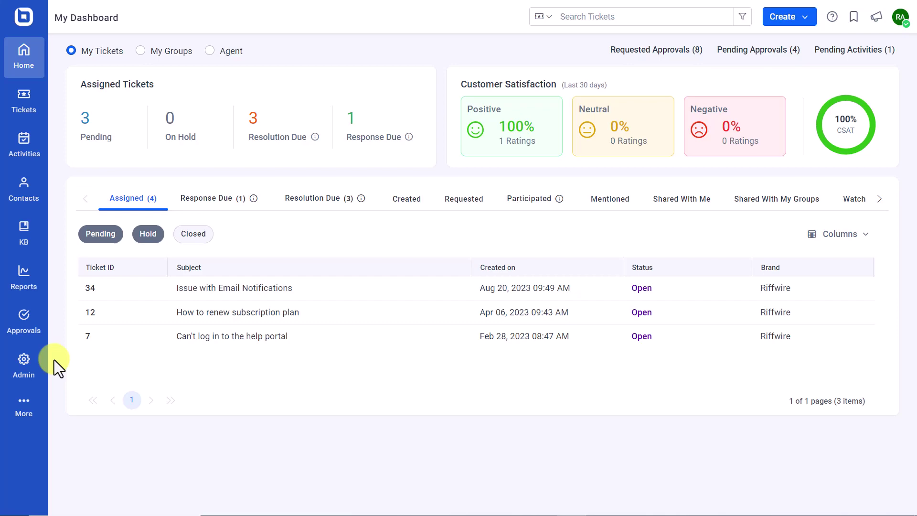
Start creating a new role in Roles and Permissions and name it Support Lead.
{"action": "left_click", "coordinate": [24, 365]}
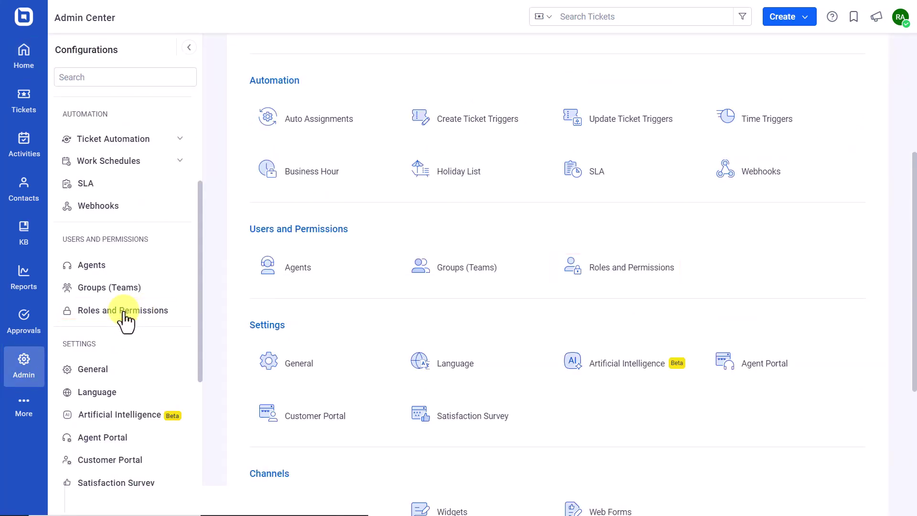
{"action": "left_click", "coordinate": [124, 319]}
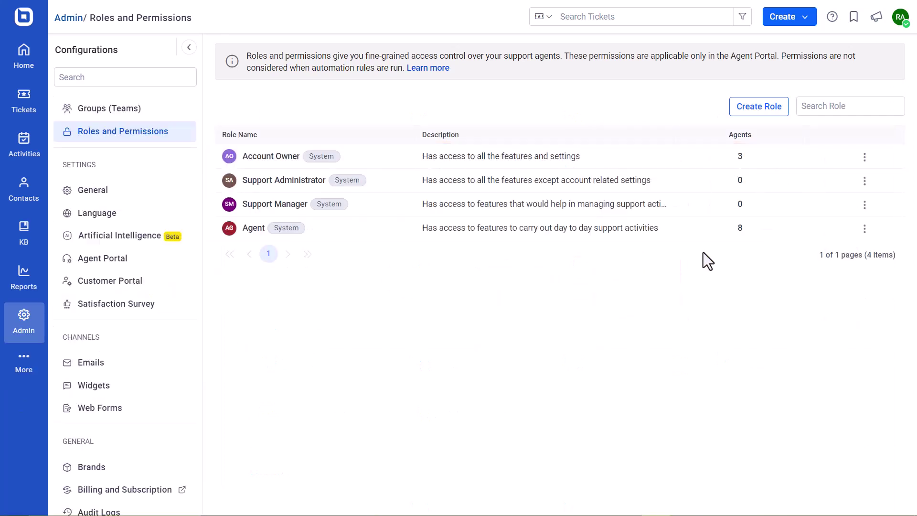
{"action": "left_click", "coordinate": [760, 108]}
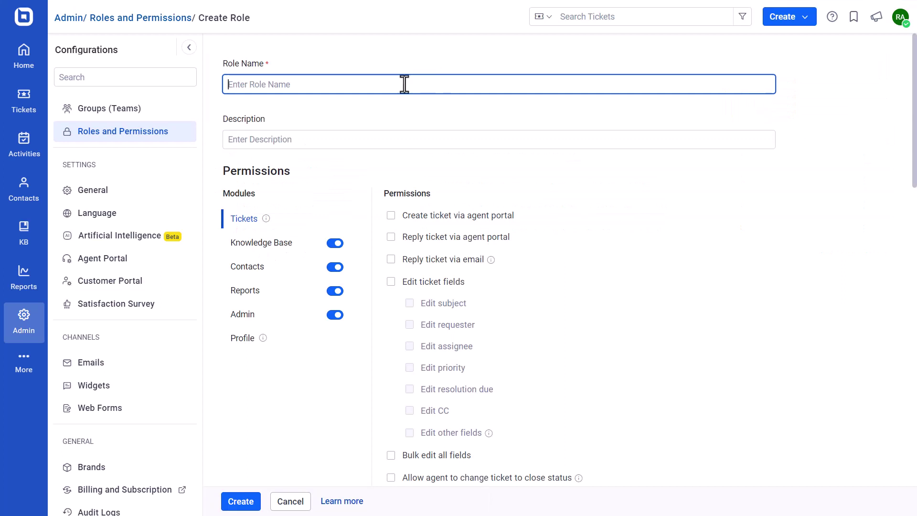
{"action": "type", "text": "Support Lead"}
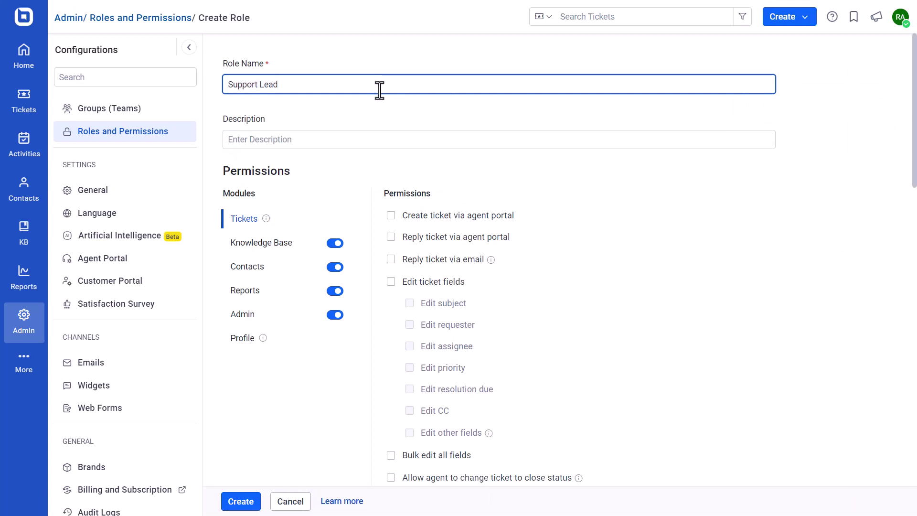
Grant the role the Knowledge Base Template permissions Add, Edit and Delete, and create the role.
{"action": "left_click", "coordinate": [249, 243]}
{"action": "scroll", "coordinate": [470, 372], "scroll_direction": "down", "scroll_amount": 1}
{"action": "scroll", "coordinate": [471, 365], "scroll_direction": "down", "scroll_amount": 5}
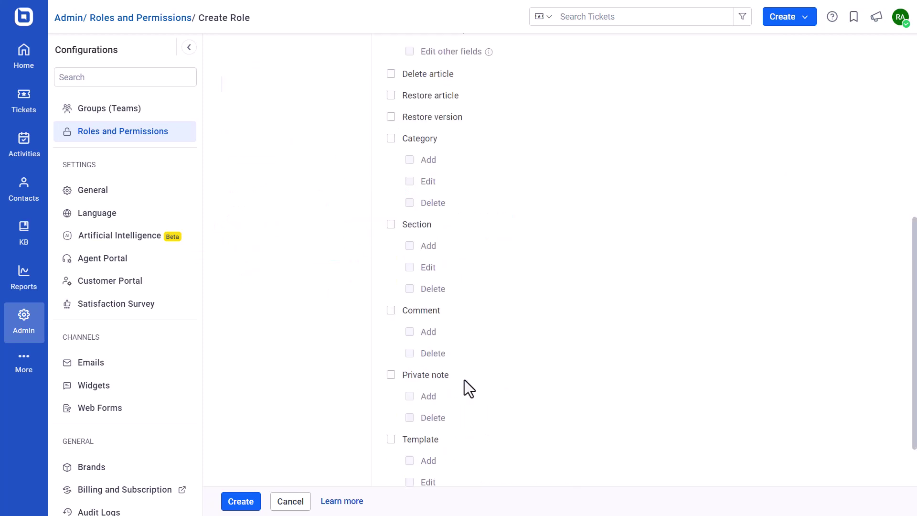
{"action": "scroll", "coordinate": [458, 393], "scroll_direction": "down", "scroll_amount": 1}
{"action": "left_click", "coordinate": [390, 368]}
{"action": "left_click", "coordinate": [409, 389]}
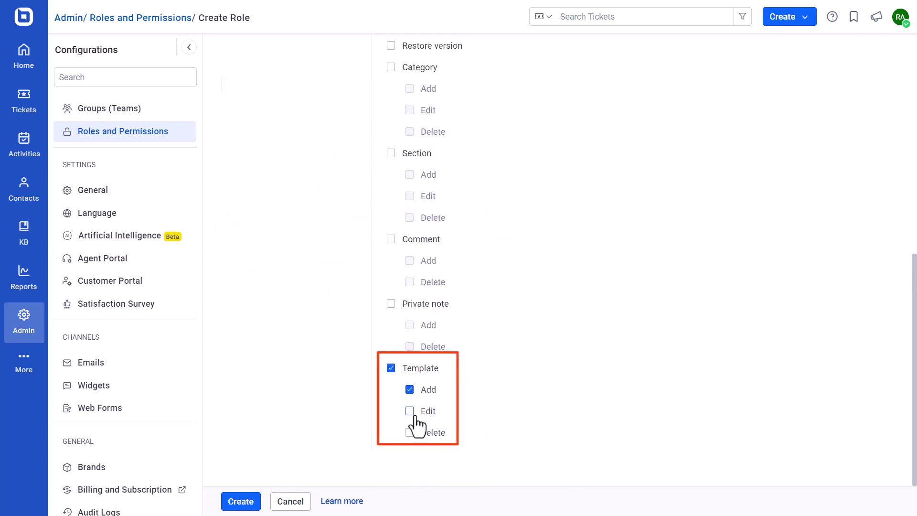
{"action": "left_click", "coordinate": [409, 411]}
{"action": "left_click", "coordinate": [409, 432]}
{"action": "left_click", "coordinate": [240, 501]}
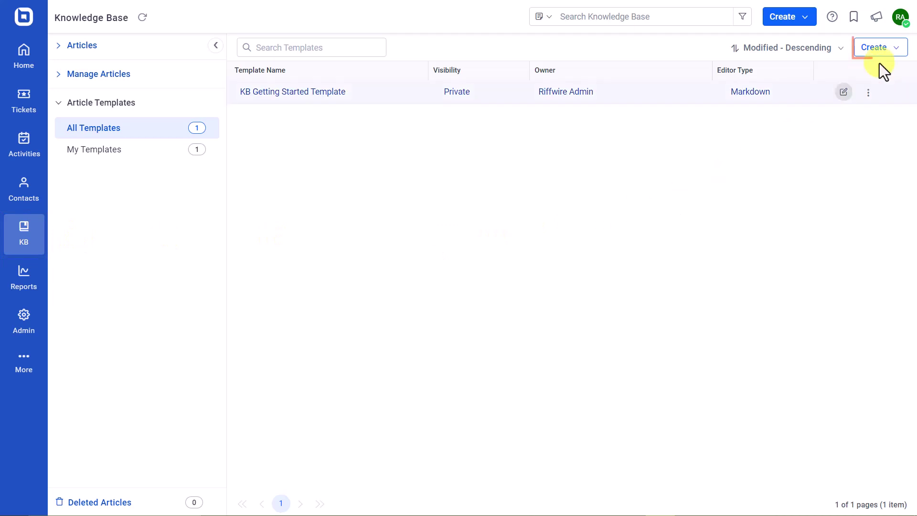
Start a new knowledge base template named About Us Page Template.
{"action": "left_click", "coordinate": [890, 50]}
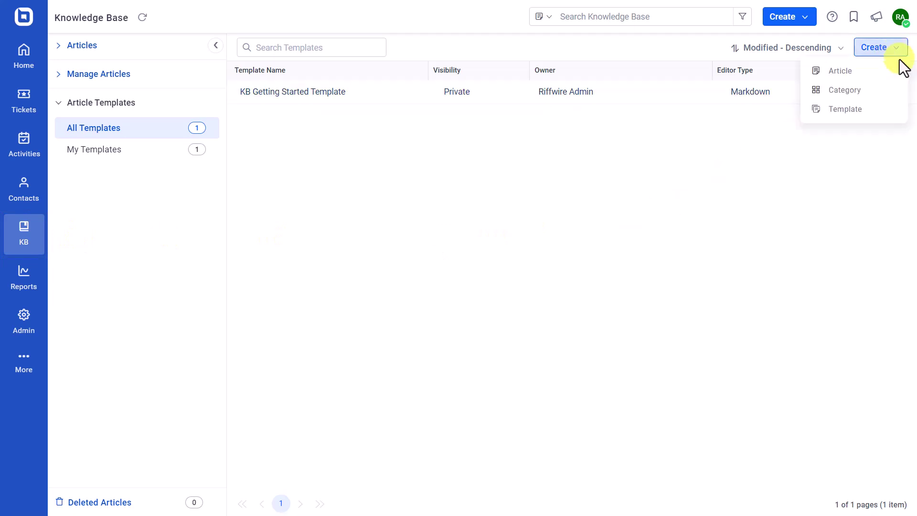
{"action": "left_click", "coordinate": [870, 115]}
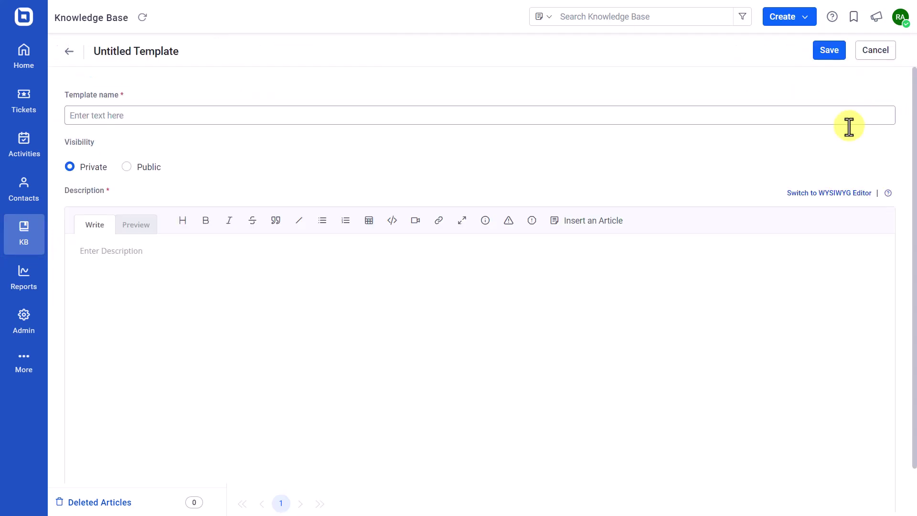
{"action": "type", "text": "Ab"}
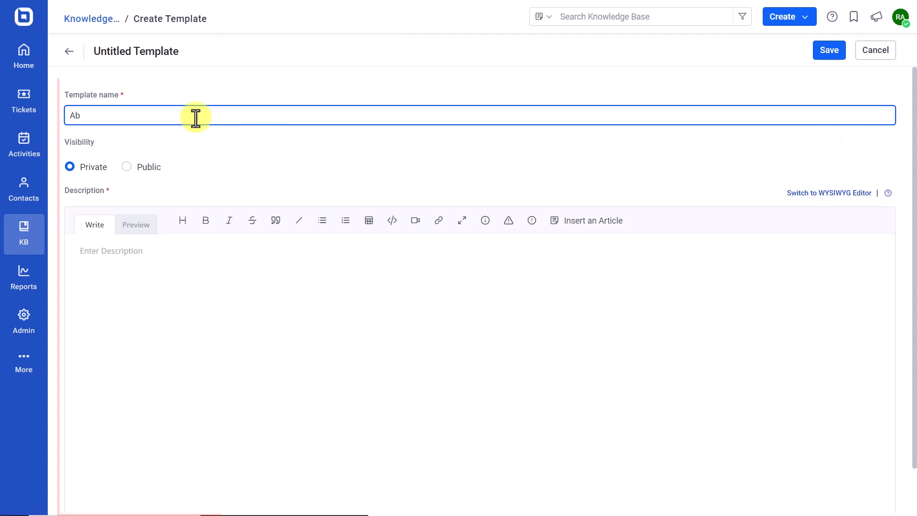
{"action": "type", "text": "out Us Page "}
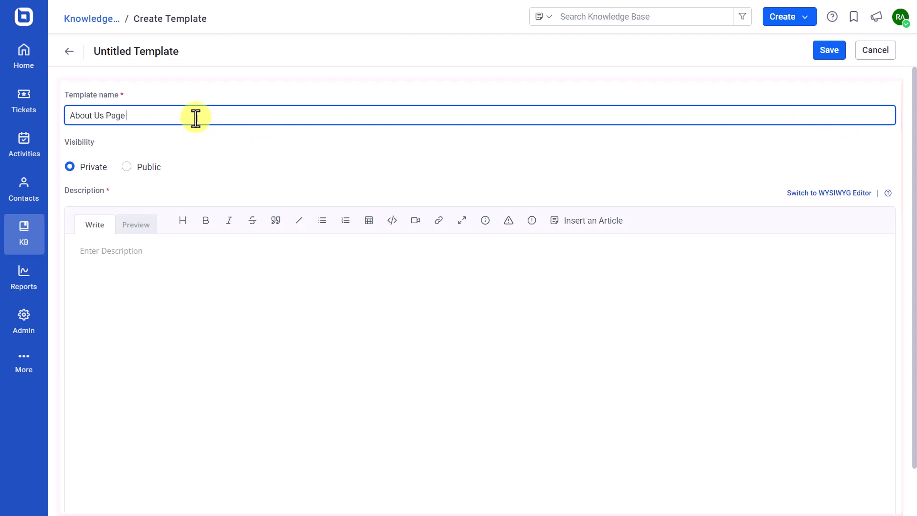
{"action": "type", "text": "Template"}
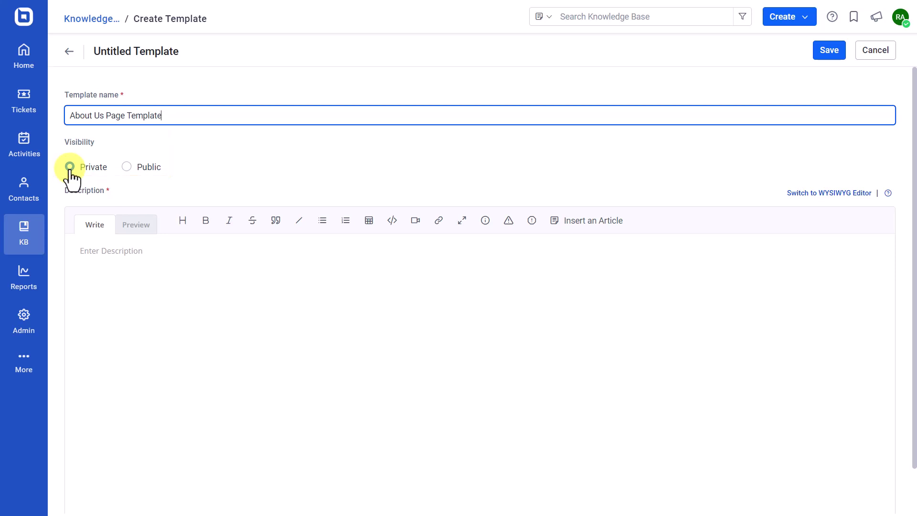
Paste the prepared About Us page text into the template's description and save the private template.
{"action": "left_click", "coordinate": [96, 253]}
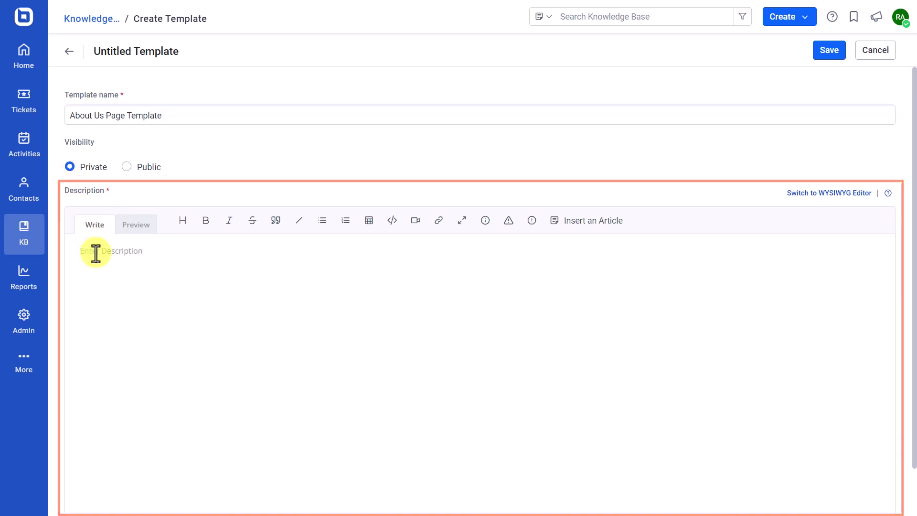
{"action": "key", "text": "ctrl+v"}
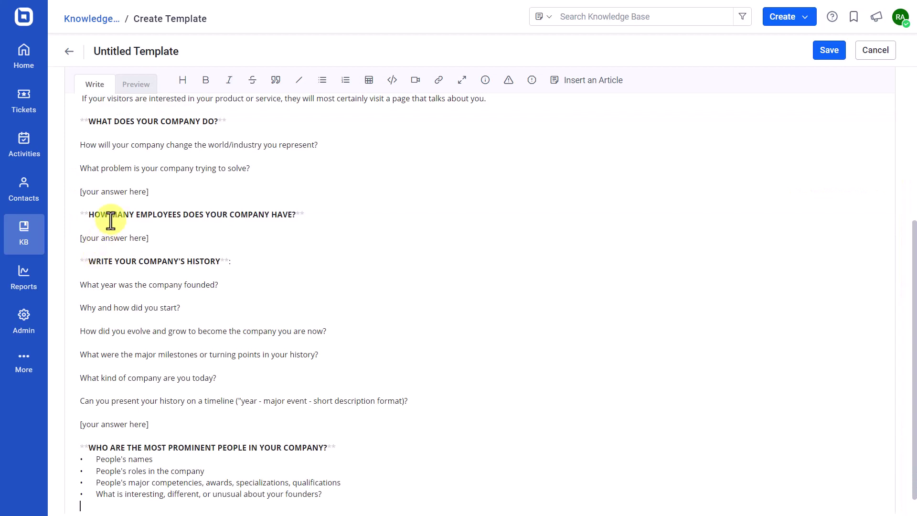
{"action": "scroll", "coordinate": [498, 199], "scroll_direction": "up", "scroll_amount": 10}
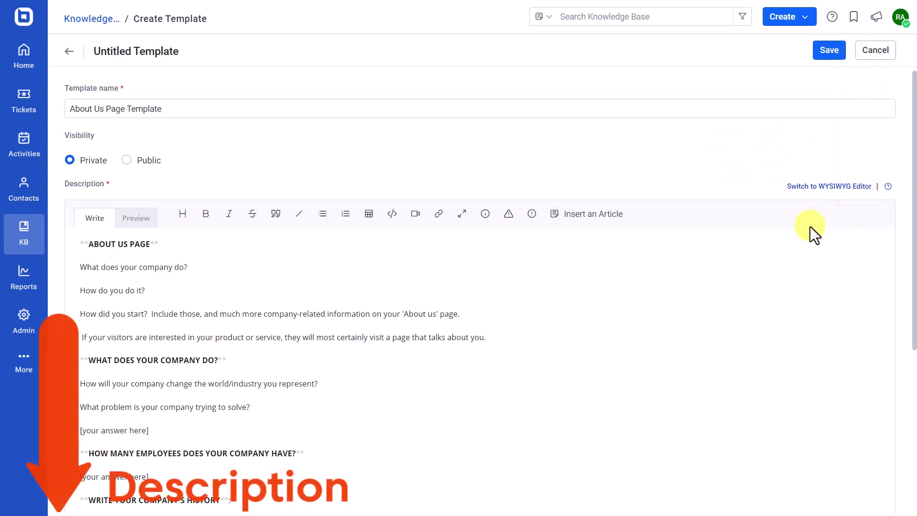
{"action": "left_click", "coordinate": [824, 56]}
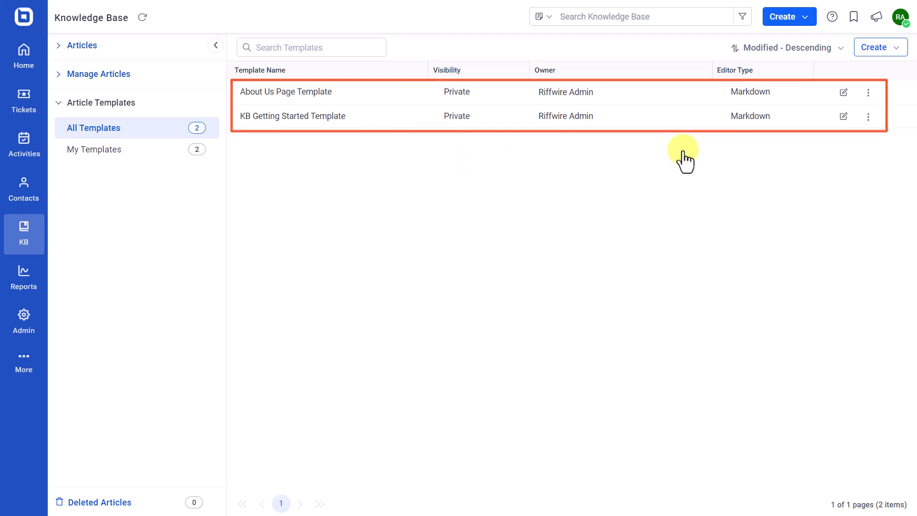
Open the KB Getting Started Template for editing and save the update.
{"action": "left_click", "coordinate": [869, 92]}
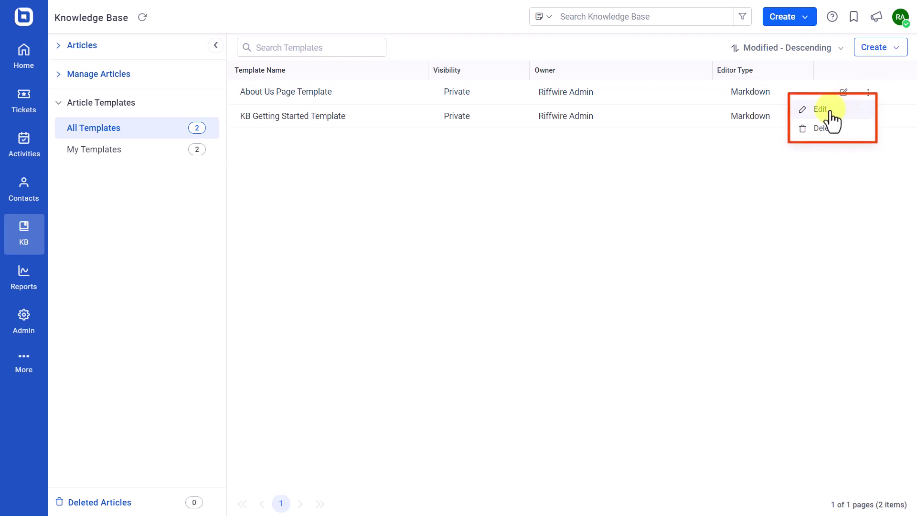
{"action": "left_click", "coordinate": [575, 199]}
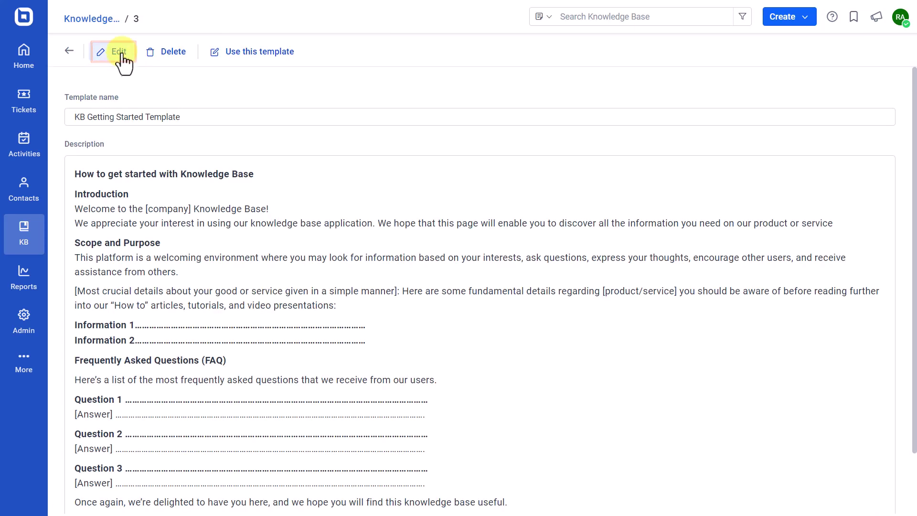
{"action": "left_click", "coordinate": [121, 51]}
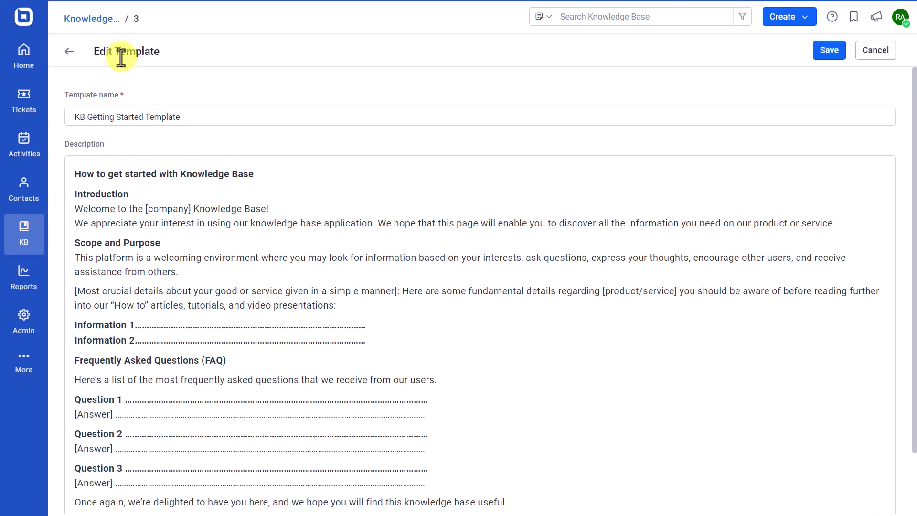
{"action": "left_click", "coordinate": [827, 51]}
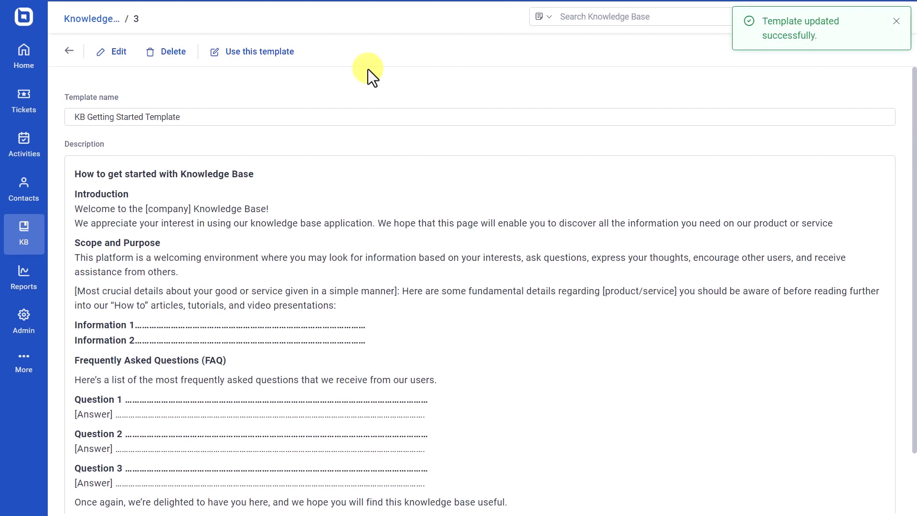
{"action": "left_click", "coordinate": [166, 53]}
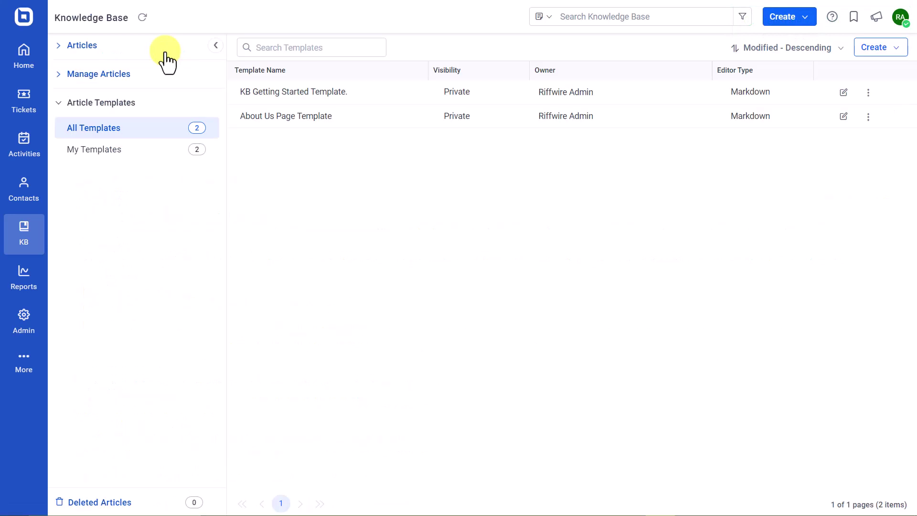
Create a new article from the KB Getting Started Template.
{"action": "left_click", "coordinate": [297, 91]}
{"action": "left_click", "coordinate": [252, 53]}
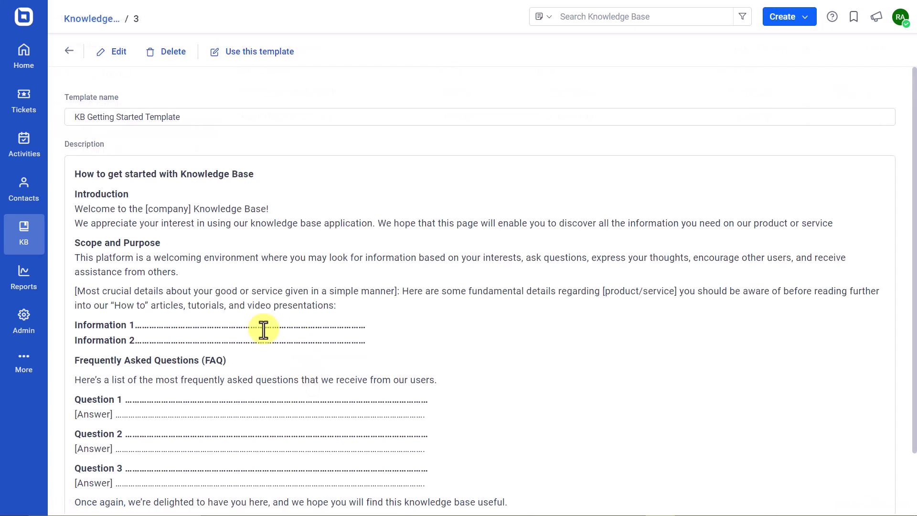
{"action": "left_click", "coordinate": [262, 60]}
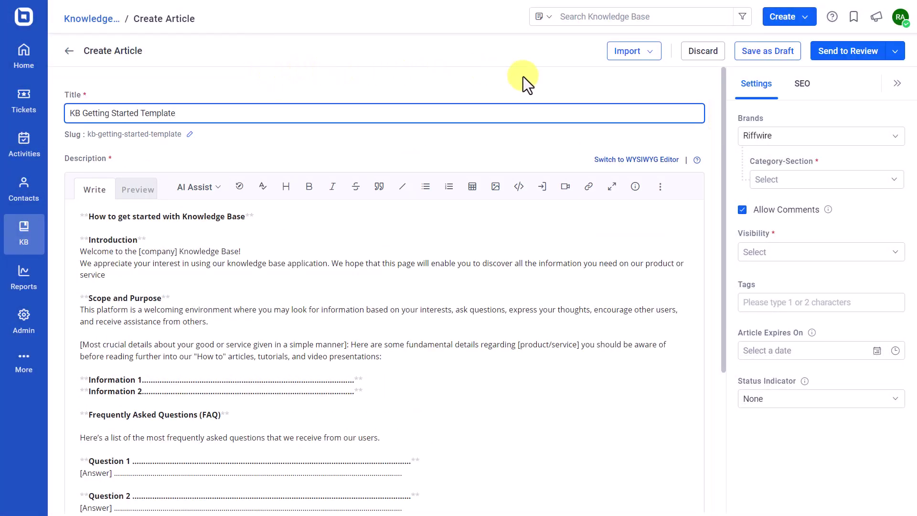
{"action": "left_click", "coordinate": [402, 182]}
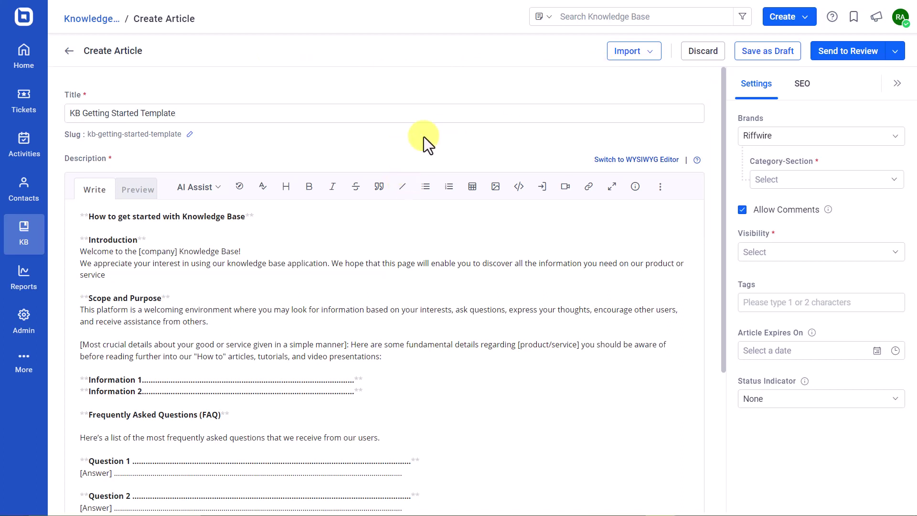
Replace the article's content with the About Us Page Template, and import the KB Getting Started Template into the article.
{"action": "left_click", "coordinate": [652, 57]}
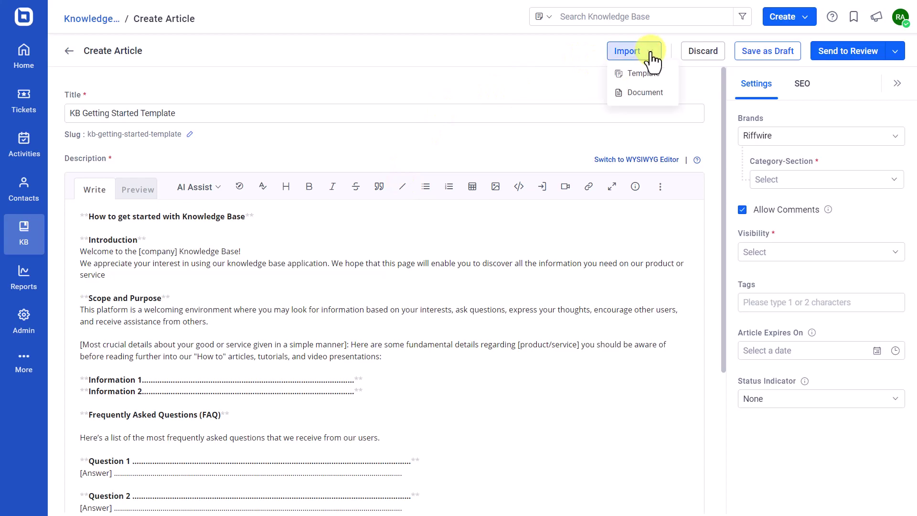
{"action": "left_click", "coordinate": [658, 71]}
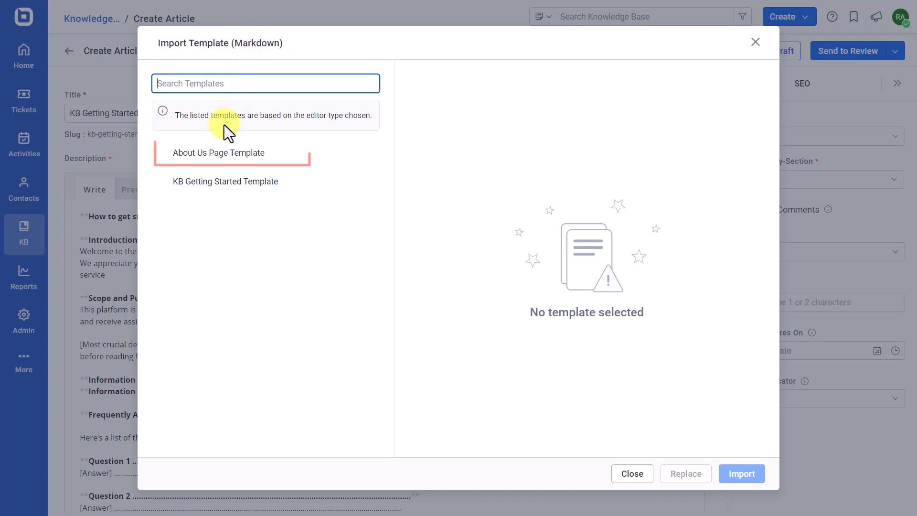
{"action": "left_click", "coordinate": [206, 162]}
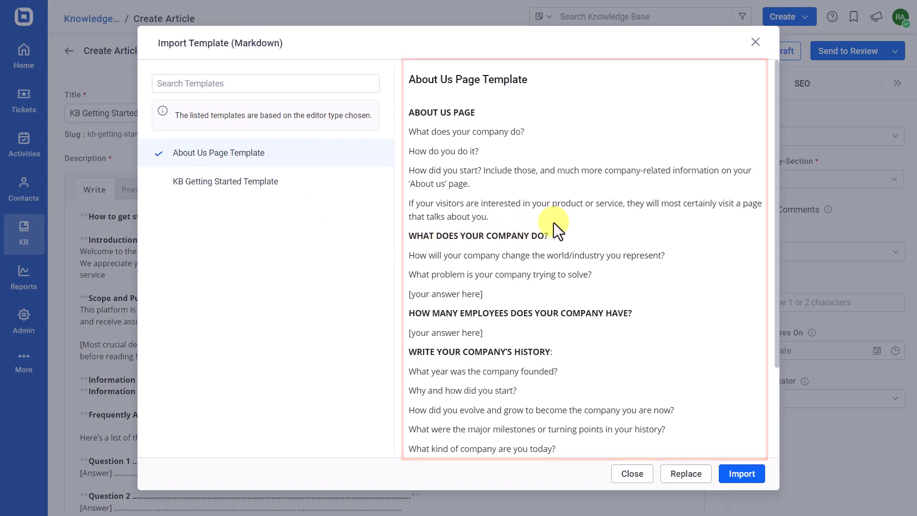
{"action": "scroll", "coordinate": [554, 223], "scroll_direction": "down", "scroll_amount": 2}
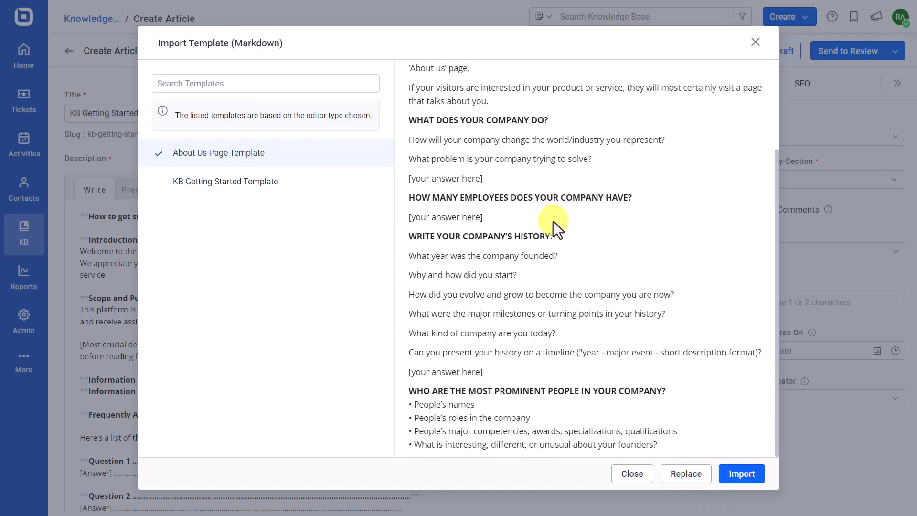
{"action": "scroll", "coordinate": [554, 215], "scroll_direction": "up", "scroll_amount": 1}
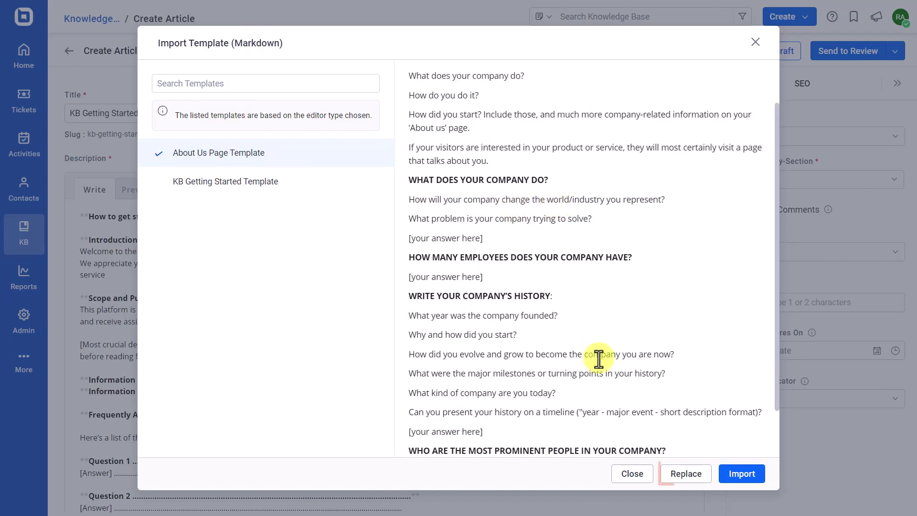
{"action": "left_click", "coordinate": [686, 473]}
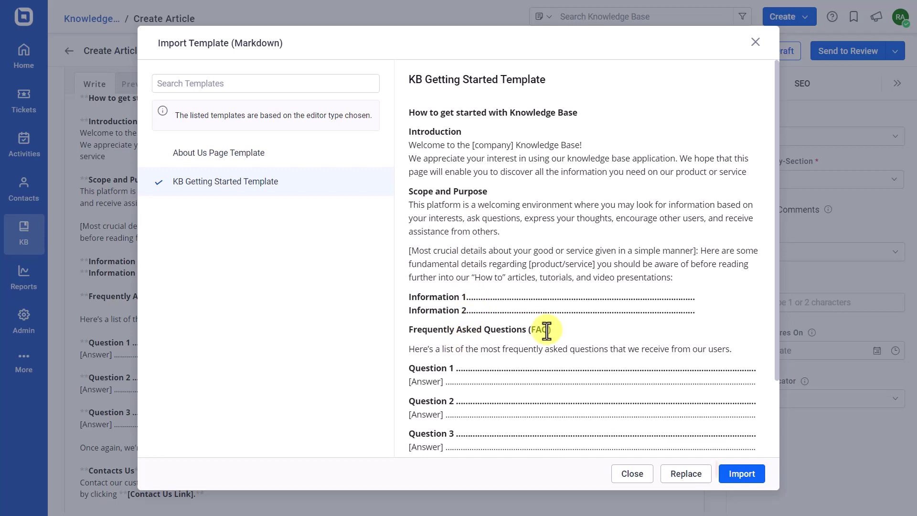
{"action": "left_click", "coordinate": [742, 473]}
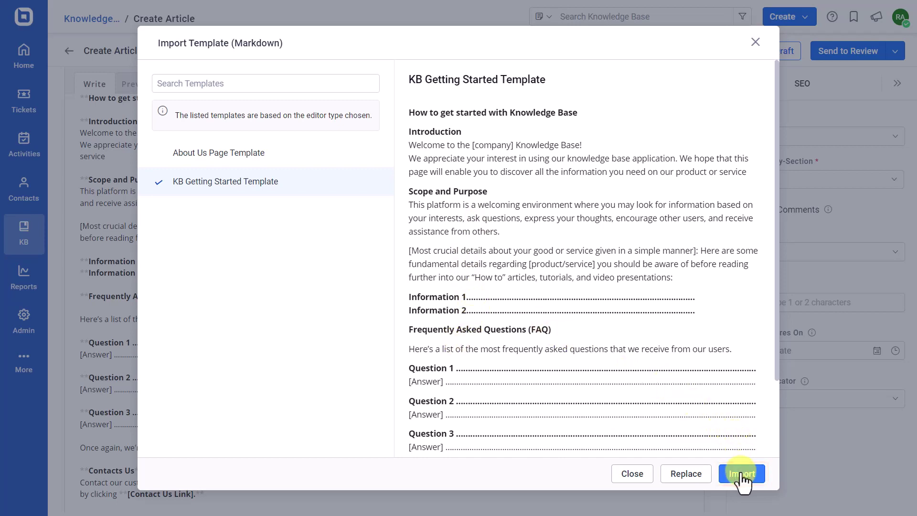